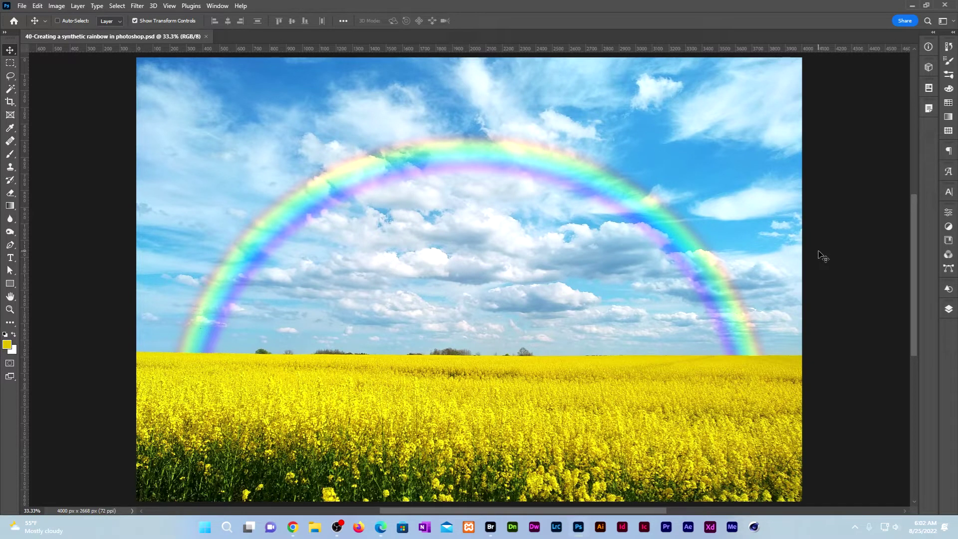
# Delete the existing gradient layer holding the finished rainbow, keeping only the Background layer
pyautogui.click(948, 308)
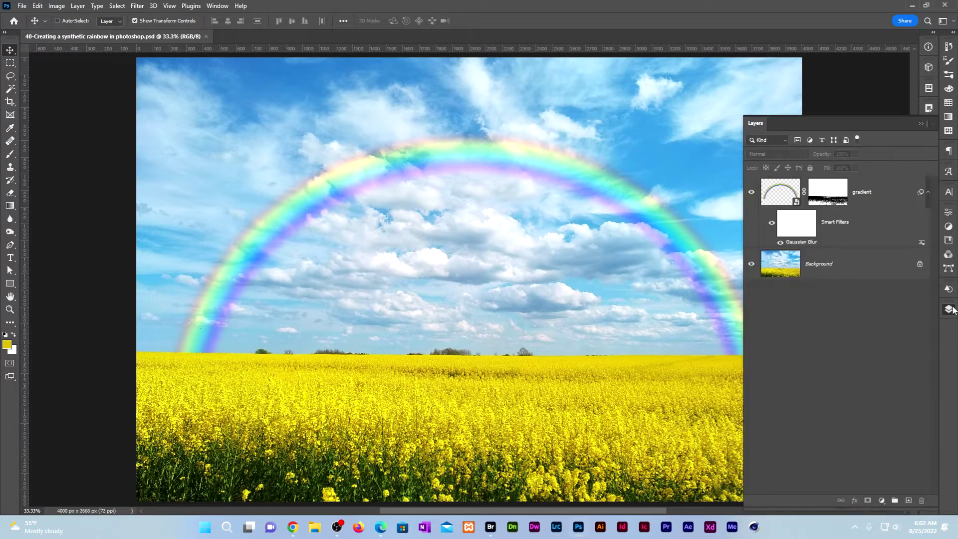
pyautogui.click(891, 196)
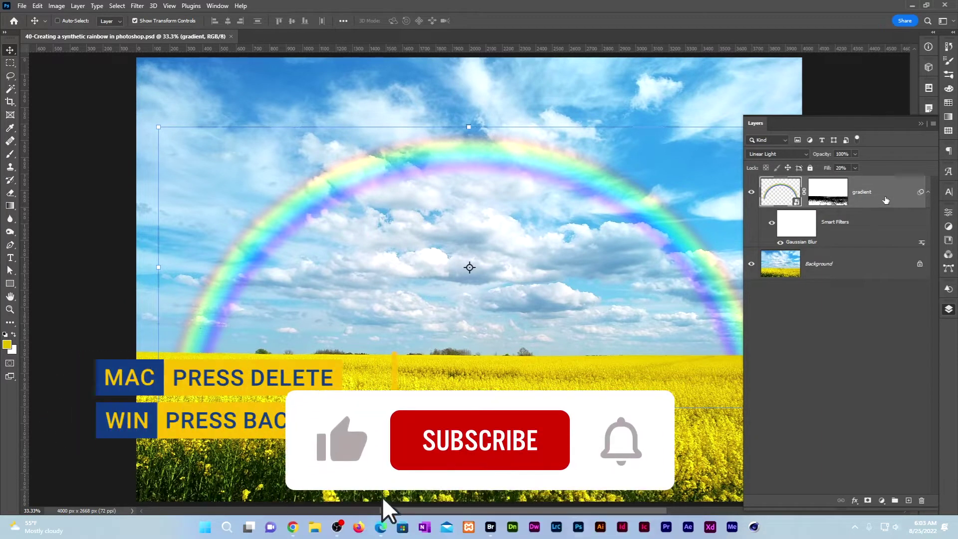
pyautogui.press('BackSpace')
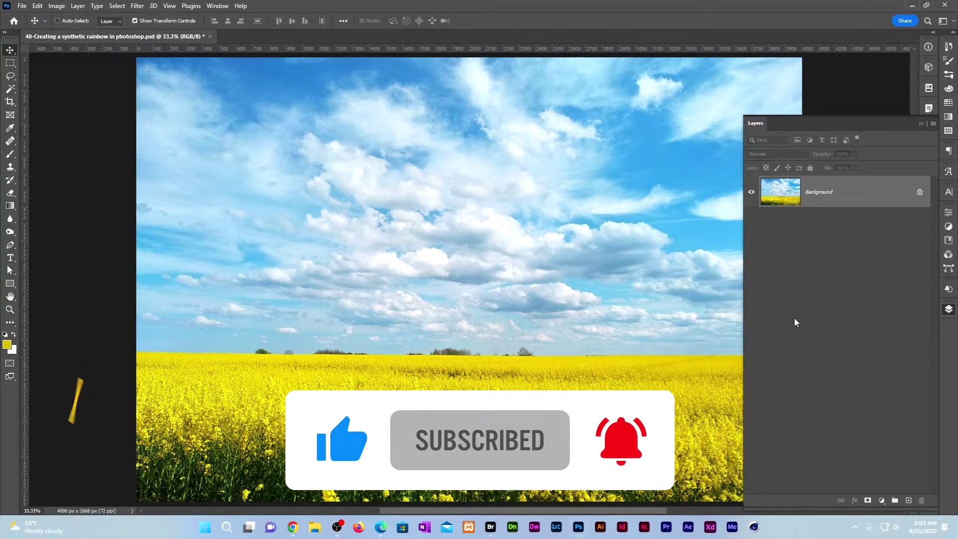
# Create a new layer named gradient above the Background layer
pyautogui.hotkey('ctrl', 'shift', 'n')
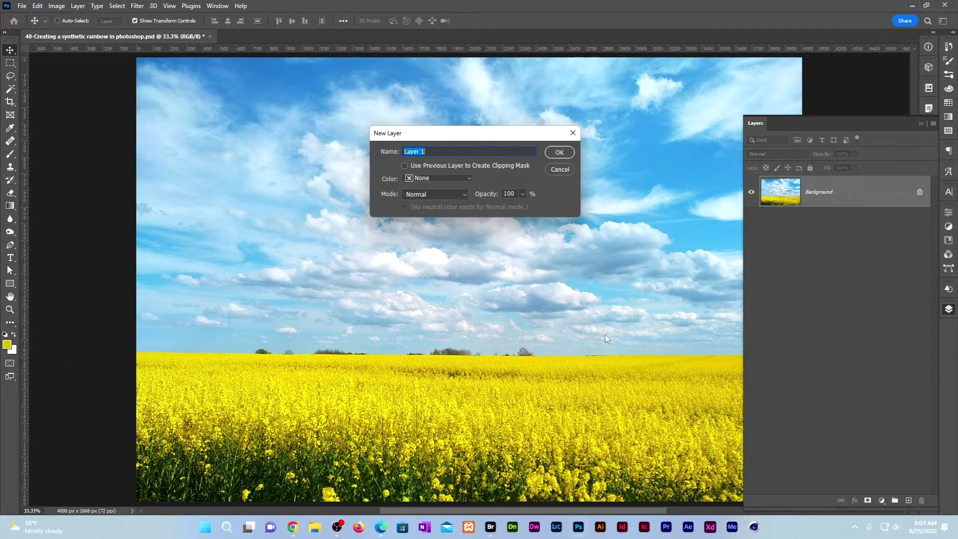
pyautogui.write('gradient')
pyautogui.click(557, 151)
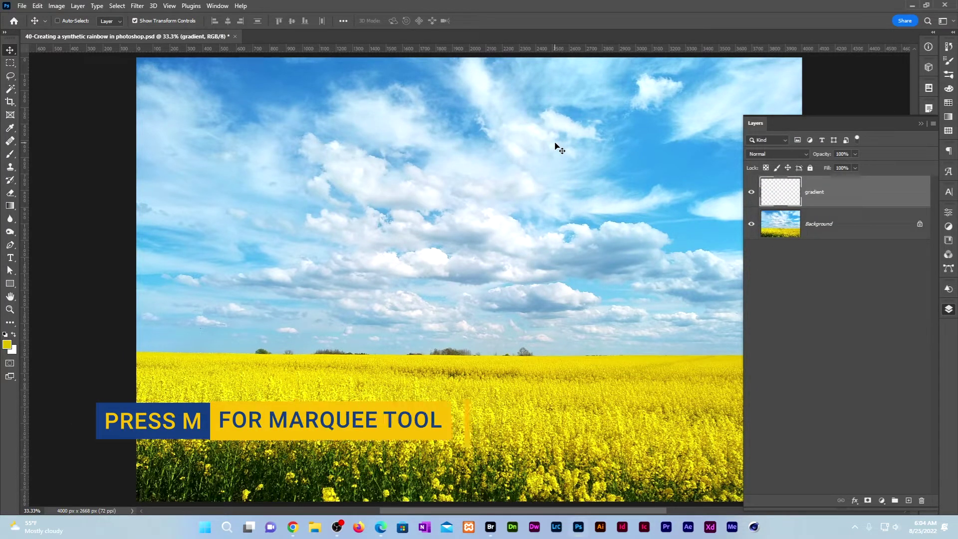
# Place a fixed-size rectangular marquee selection of 4000 × 300 px across the full image width in the middle of the sky
pyautogui.press('m')
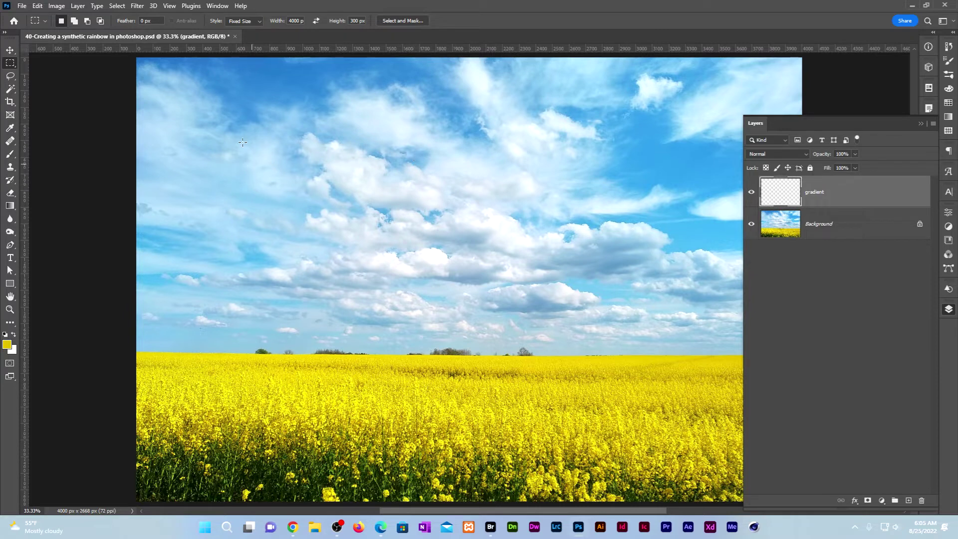
pyautogui.click(259, 21)
pyautogui.doubleClick(300, 21)
pyautogui.write('4')
pyautogui.doubleClick(360, 21)
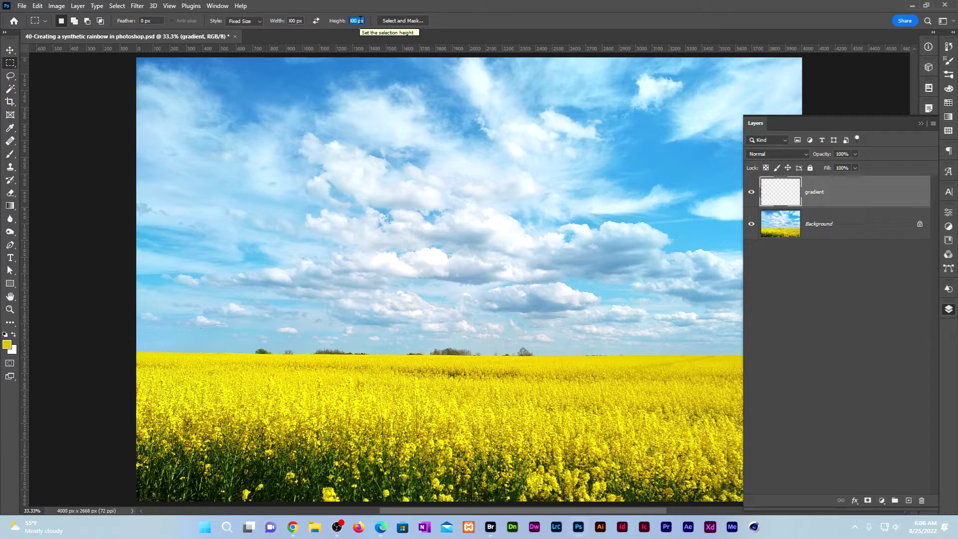
pyautogui.press('Tab')
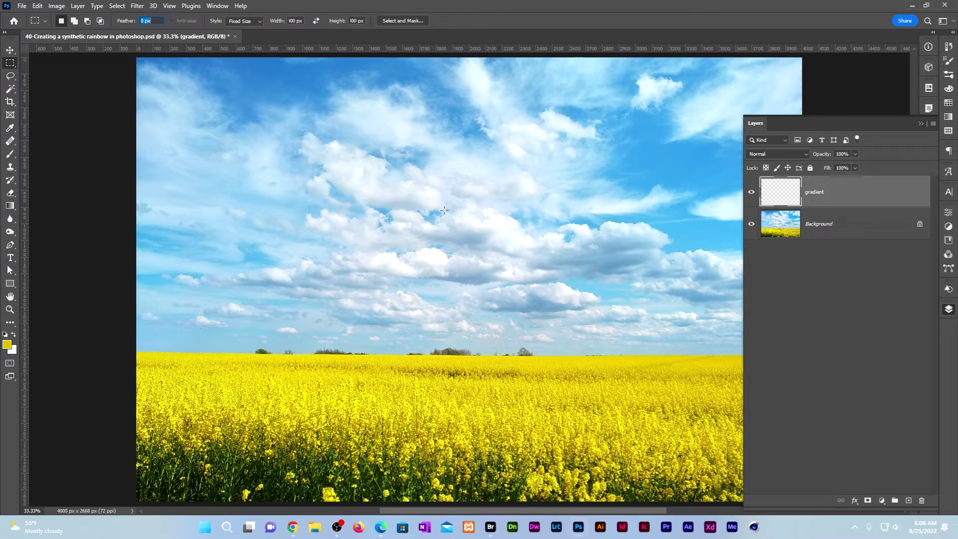
pyautogui.click(444, 210)
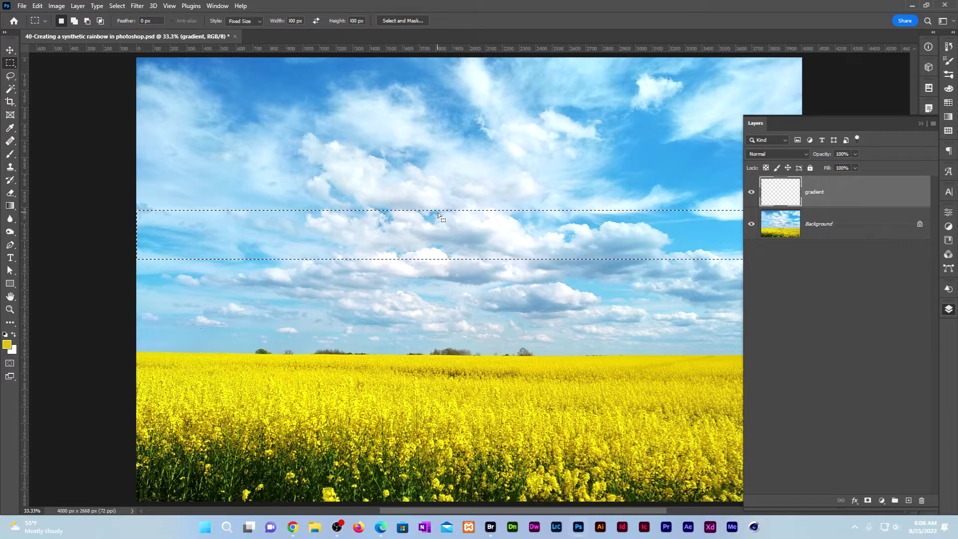
# Open the gradient editor for the Gradient tool and preview the rainbow2 and rainbow presets
pyautogui.press('g')
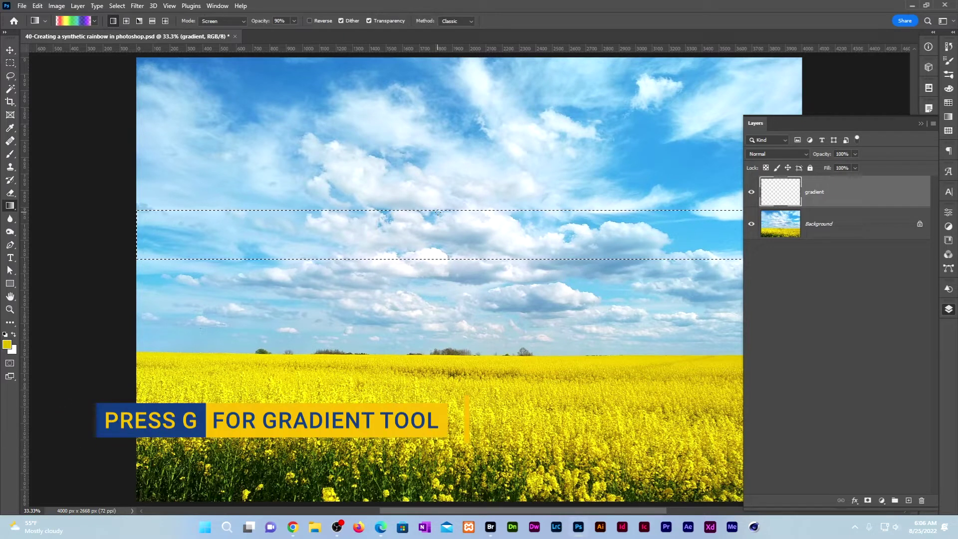
pyautogui.click(69, 23)
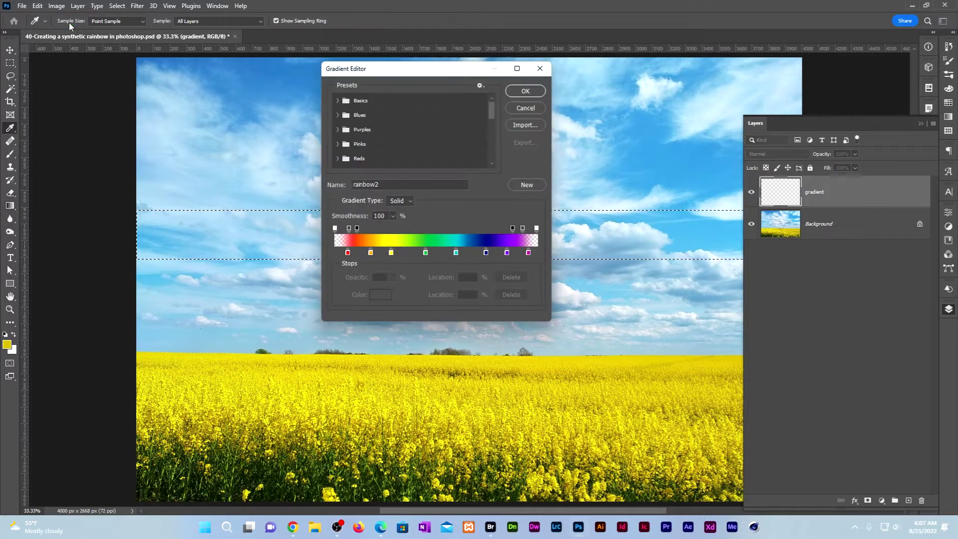
pyautogui.moveTo(490, 108); pyautogui.dragTo(496, 163)
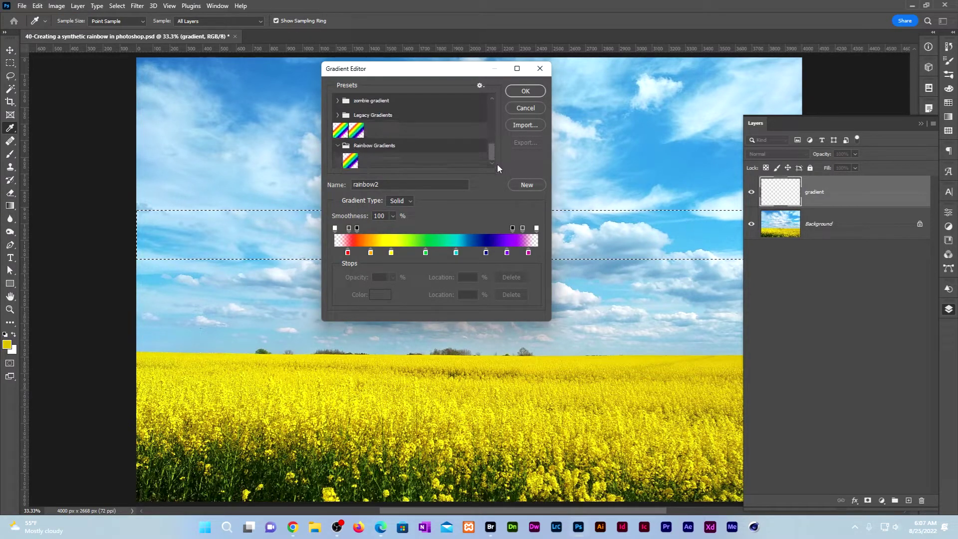
pyautogui.click(351, 161)
pyautogui.click(340, 130)
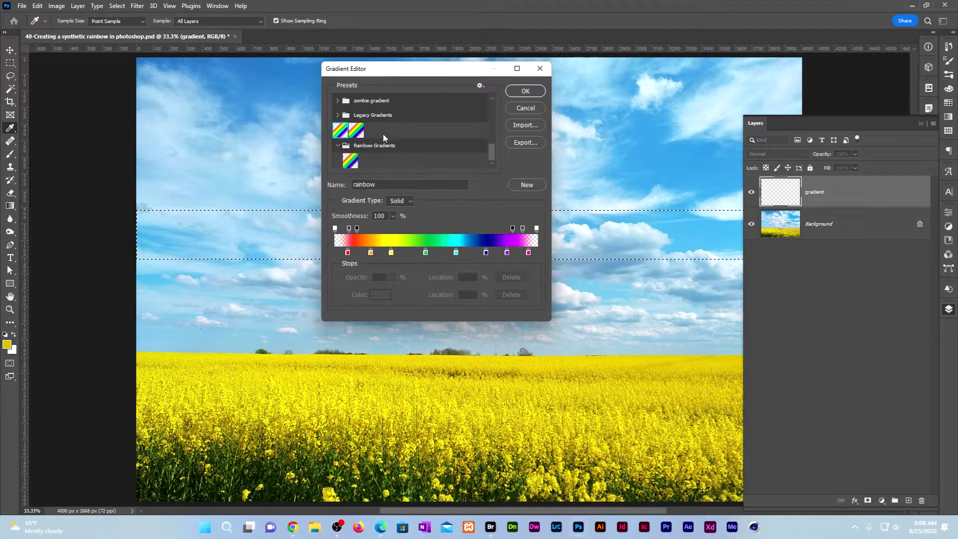
# Load the Transparent Rainbow preset from the Legacy Default Gradients group
pyautogui.click(336, 114)
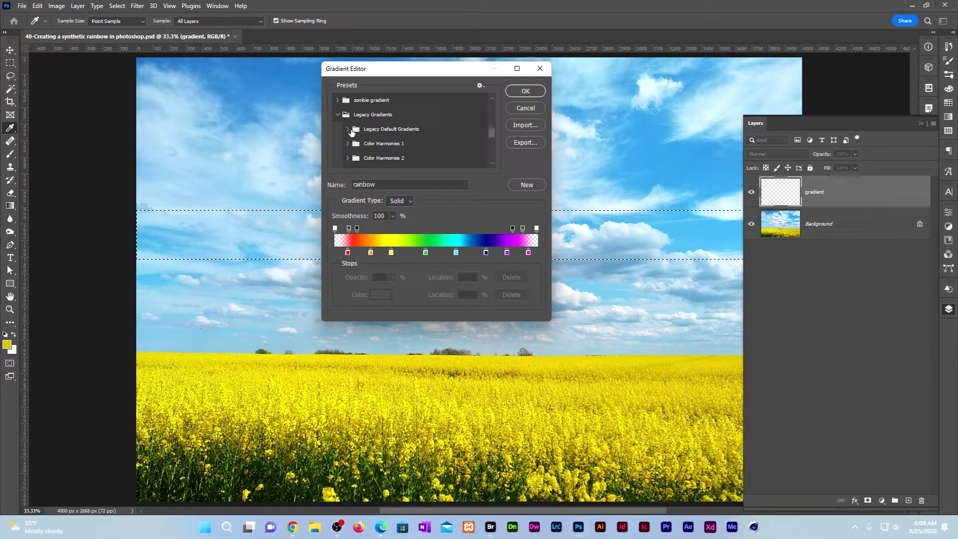
pyautogui.click(348, 130)
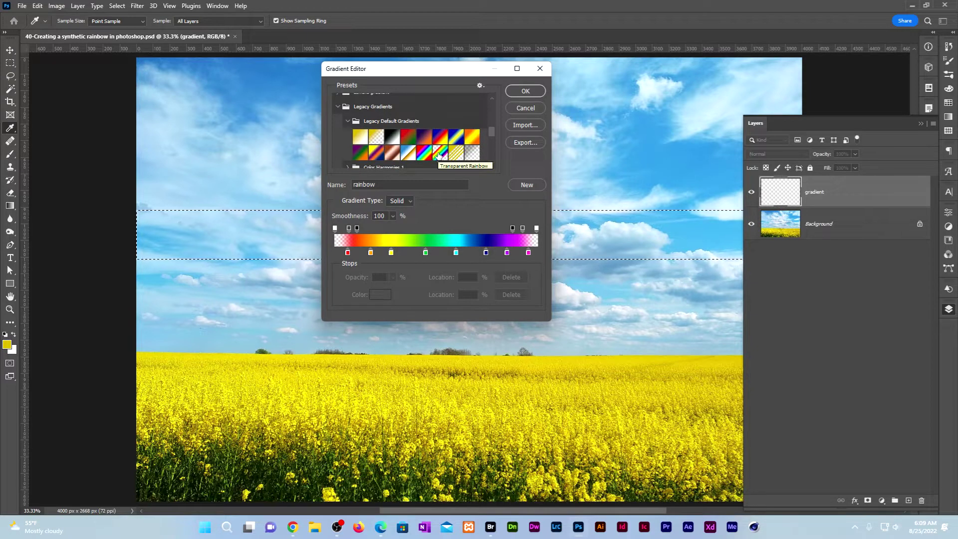
pyautogui.click(439, 152)
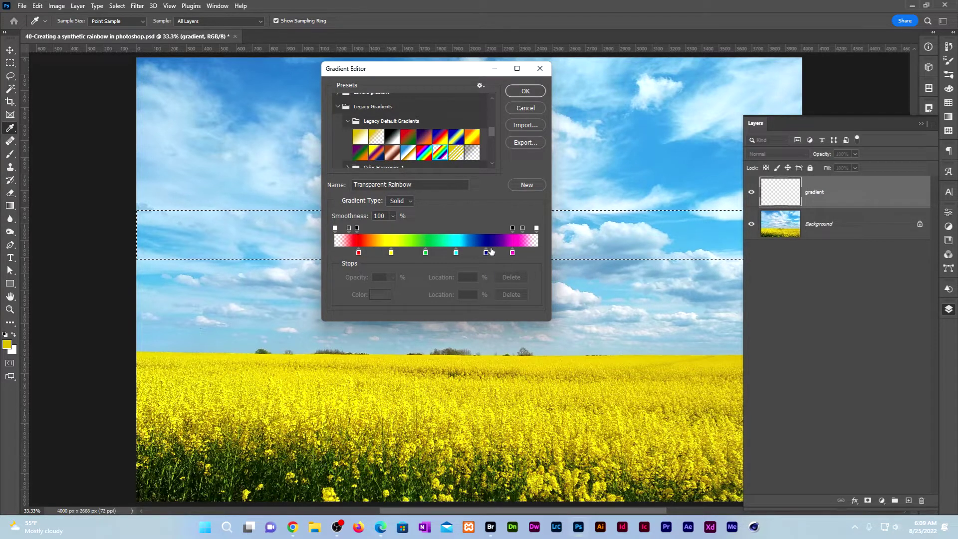
# Load the rainbow2 preset from Rainbow Gradients, accept the colour of its cyan stop, and confirm the gradient
pyautogui.moveTo(491, 130); pyautogui.dragTo(492, 161)
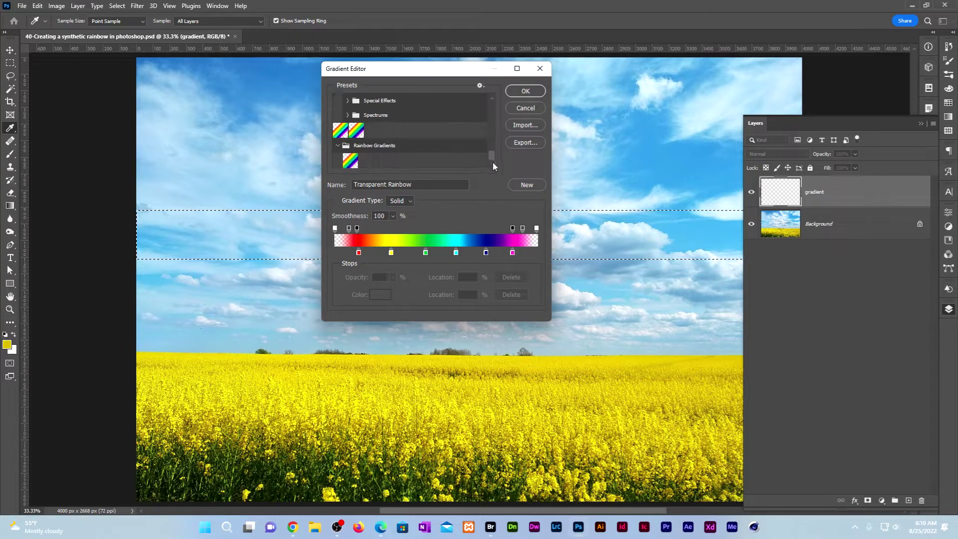
pyautogui.click(350, 160)
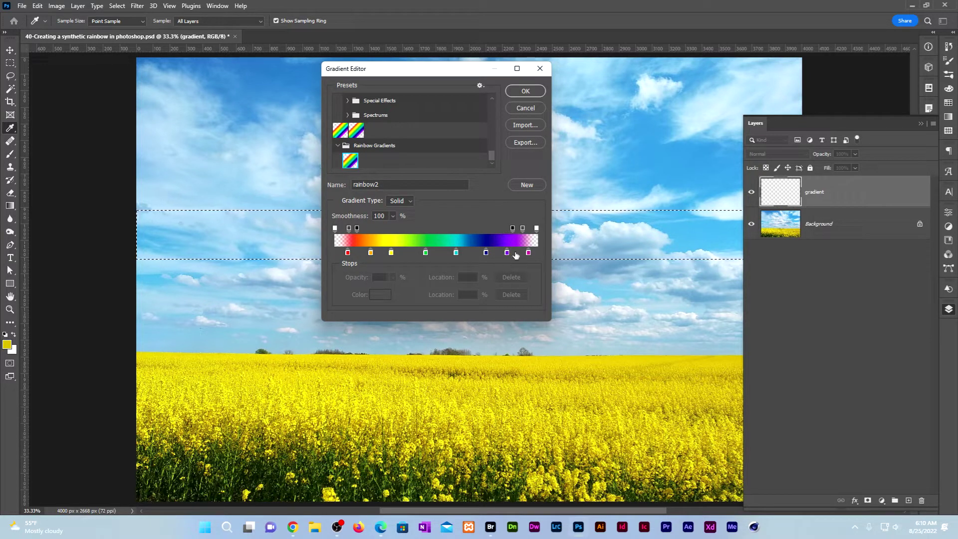
pyautogui.doubleClick(456, 252)
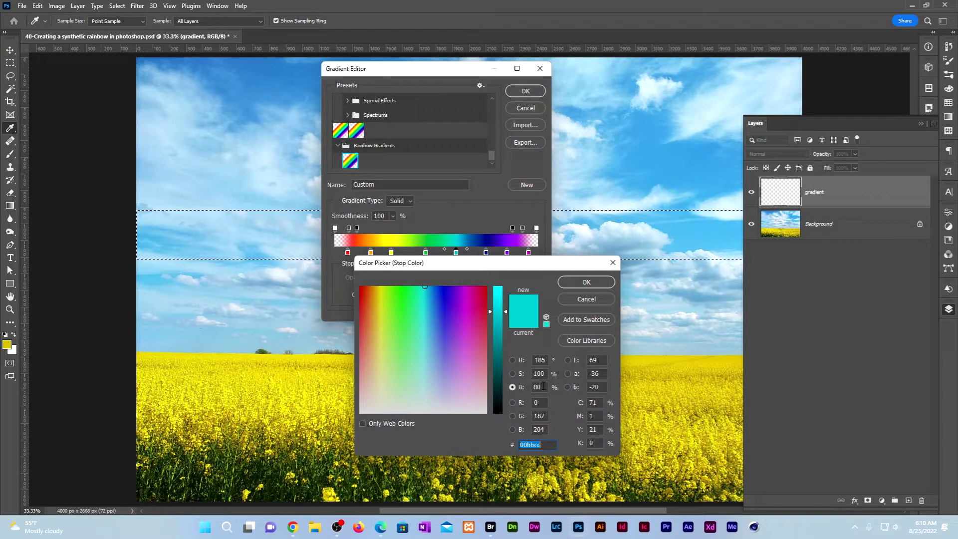
pyautogui.click(587, 283)
pyautogui.click(525, 91)
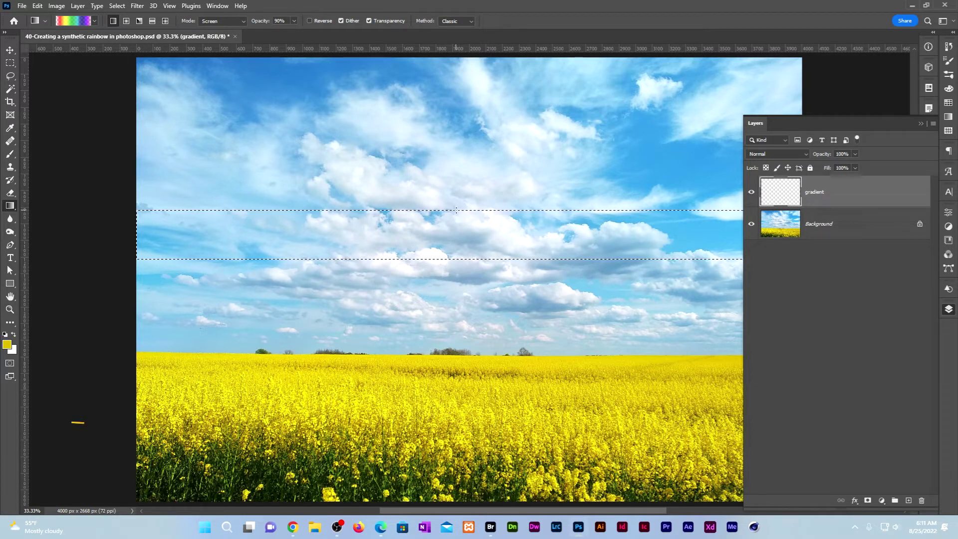
# Fill the selected strip with the rainbow gradient from its upper to its lower edge and deselect it
pyautogui.moveTo(456, 210); pyautogui.dragTo(465, 260)
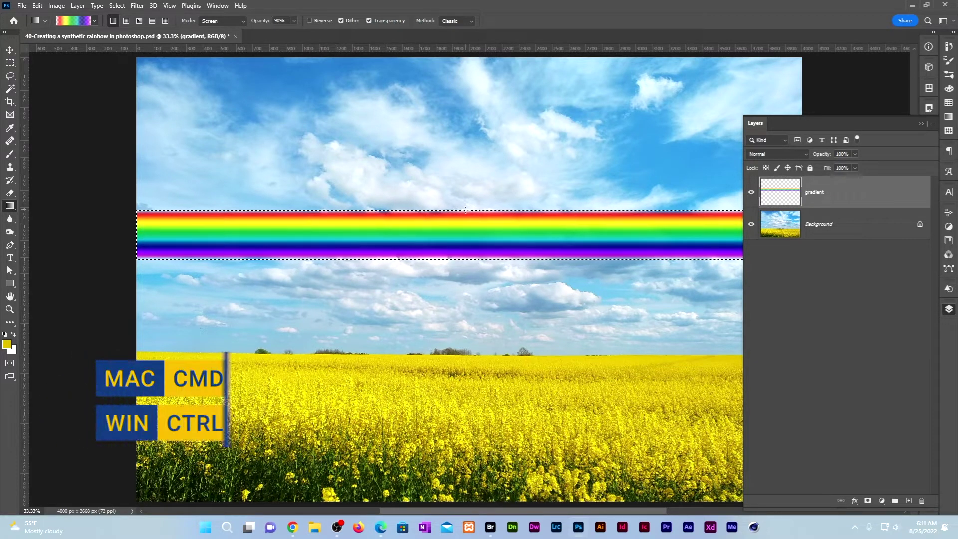
pyautogui.hotkey('ctrl', 'd')
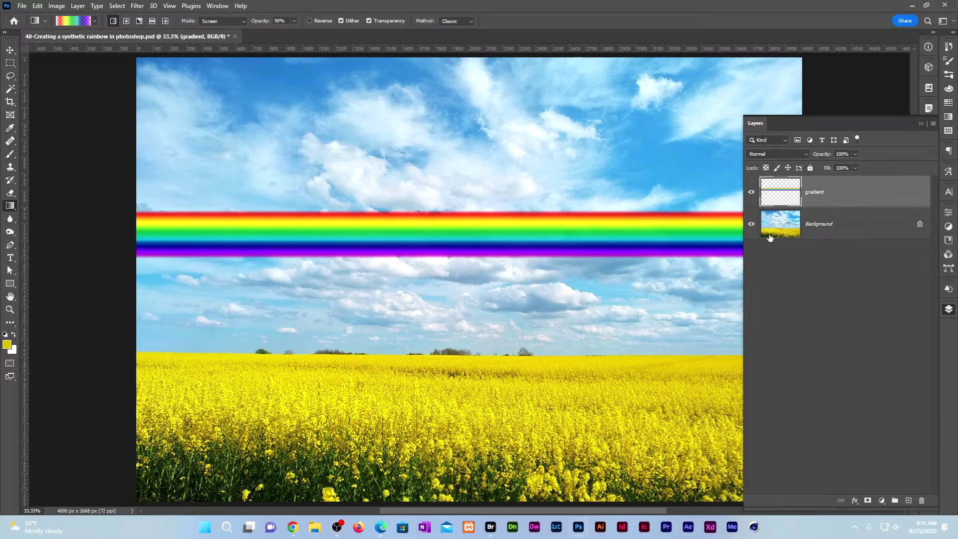
# Rename the gradient layer to rainbow and convert it to a smart object
pyautogui.doubleClick(821, 194)
pyautogui.write('rainbow')
pyautogui.press('Return')
pyautogui.click(933, 124)
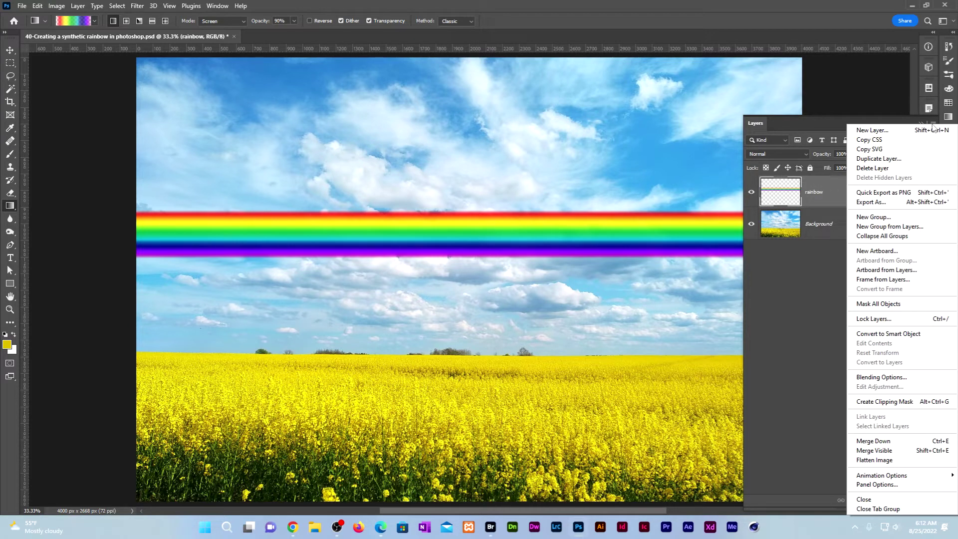
pyautogui.click(921, 336)
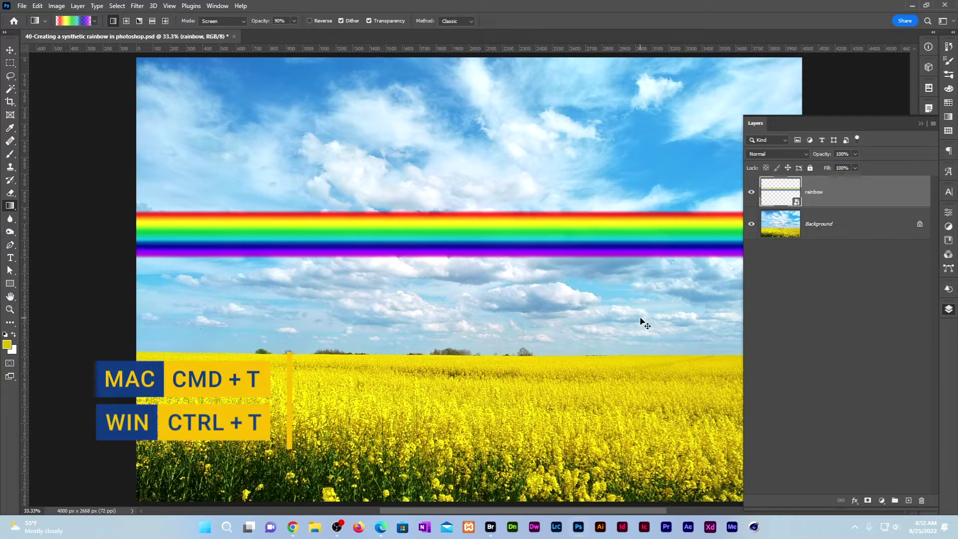
# Warp the rainbow strip with the Arc style at a bend of 90% and apply the transformation
pyautogui.hotkey('ctrl', 't')
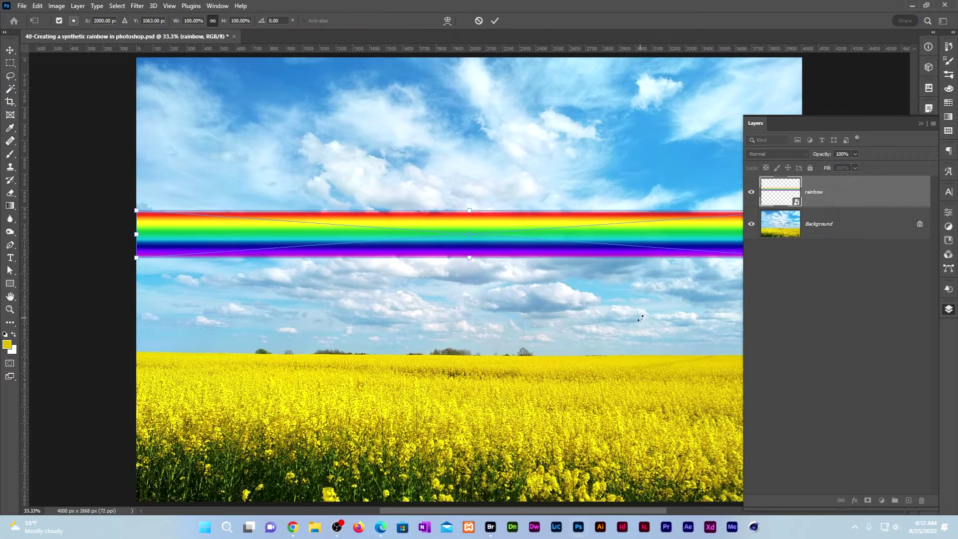
pyautogui.click(447, 21)
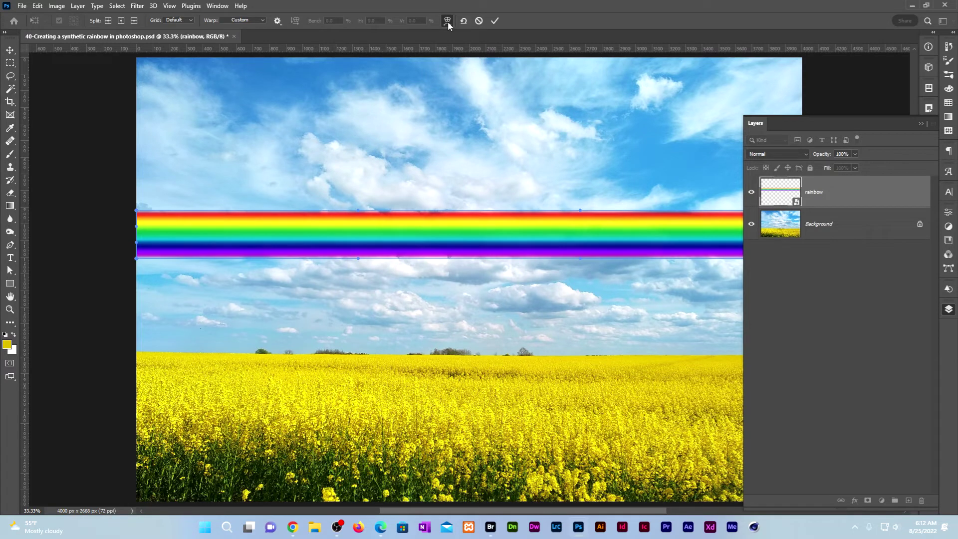
pyautogui.click(263, 20)
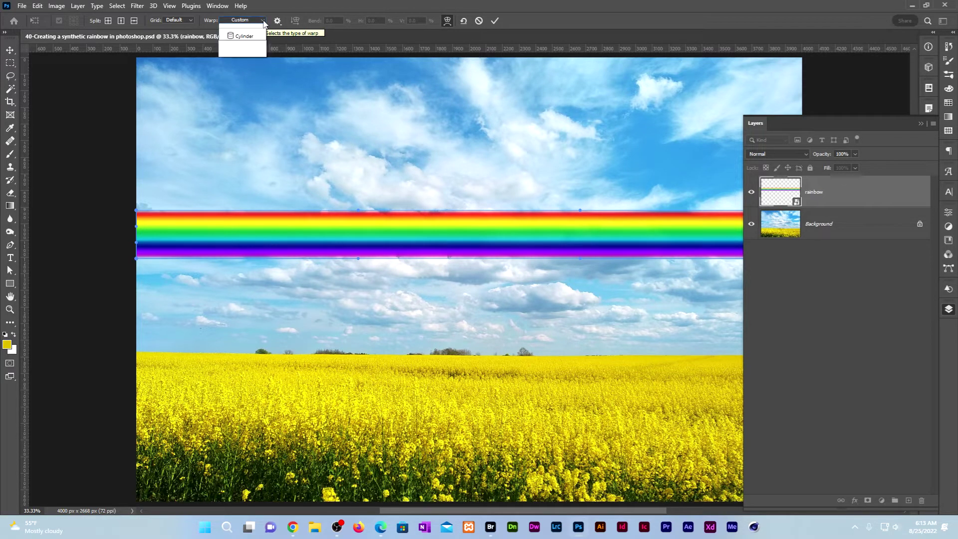
pyautogui.click(243, 45)
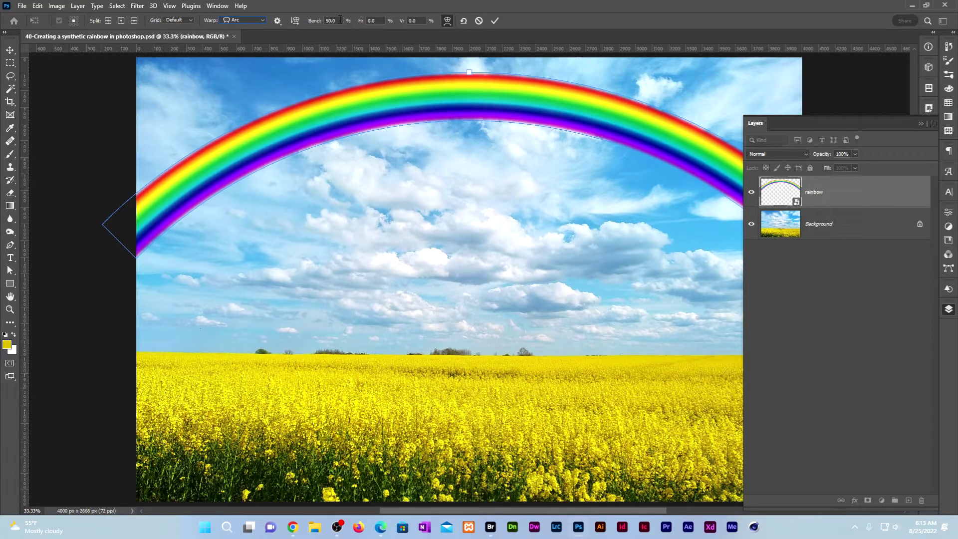
pyautogui.click(340, 20)
pyautogui.write('100')
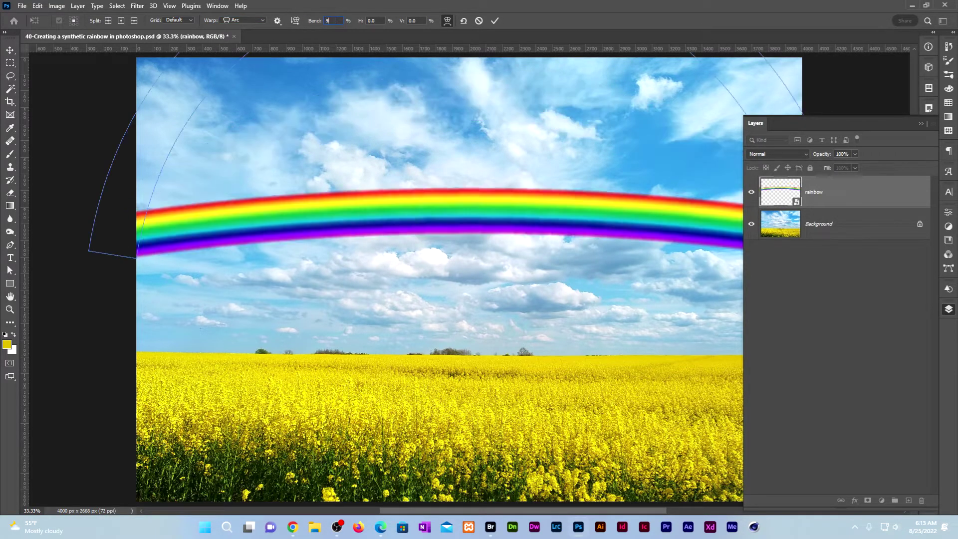
pyautogui.press('Return')
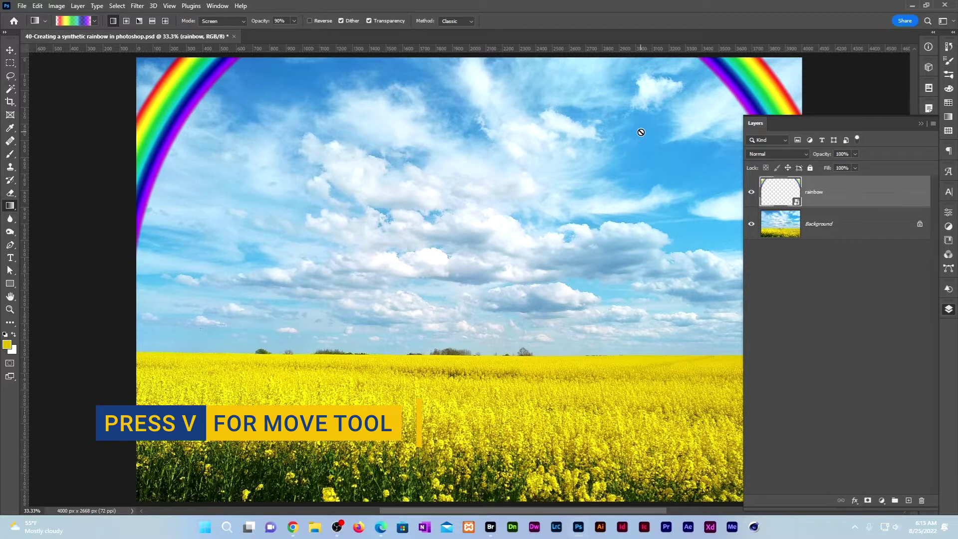
# Move the rainbow arch down into the picture and scale it proportionally to 70%
pyautogui.press('v')
pyautogui.moveTo(770, 90); pyautogui.dragTo(779, 278)
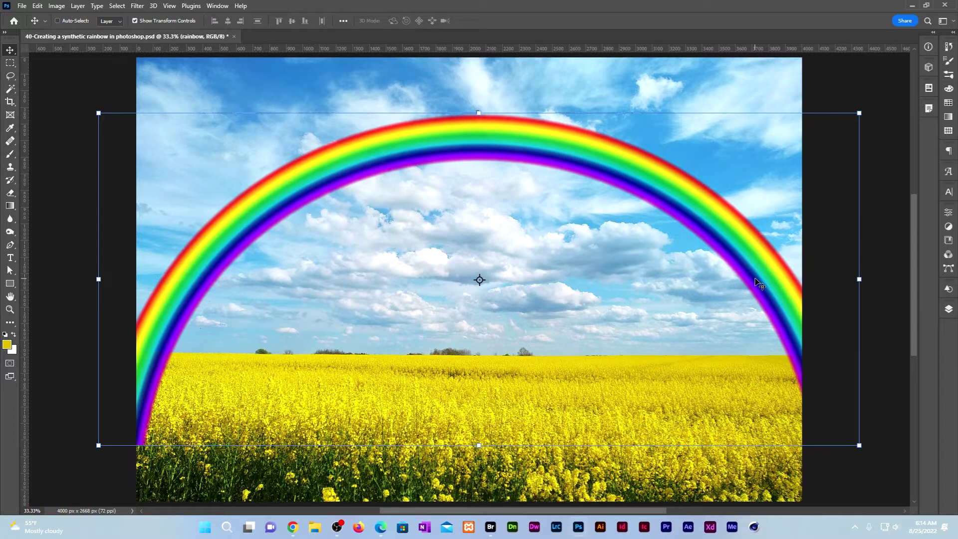
pyautogui.hotkey('ctrl', 't')
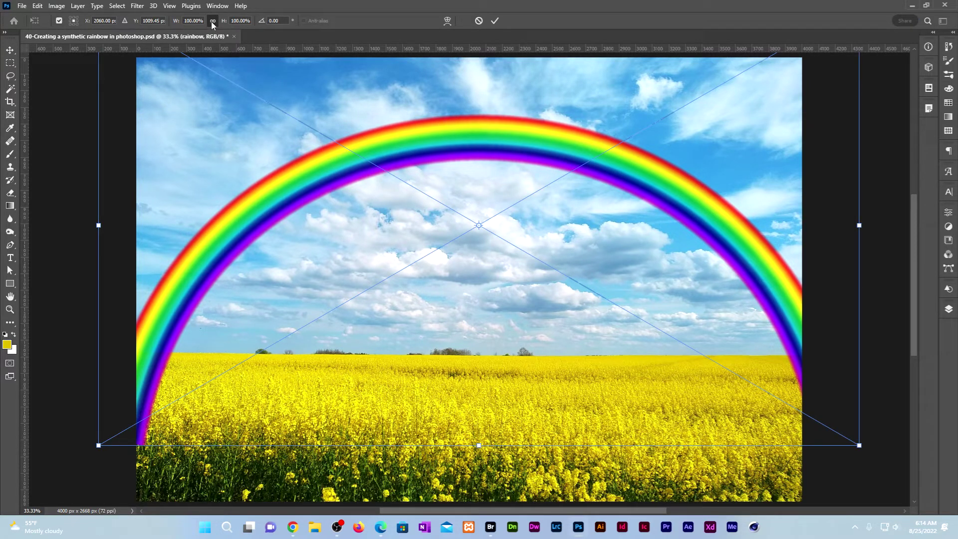
pyautogui.click(183, 20)
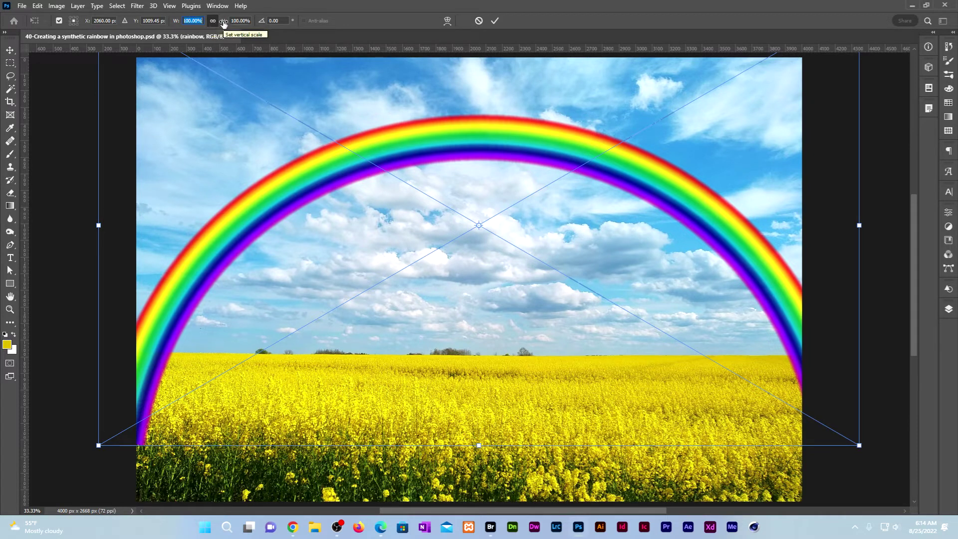
pyautogui.write('70')
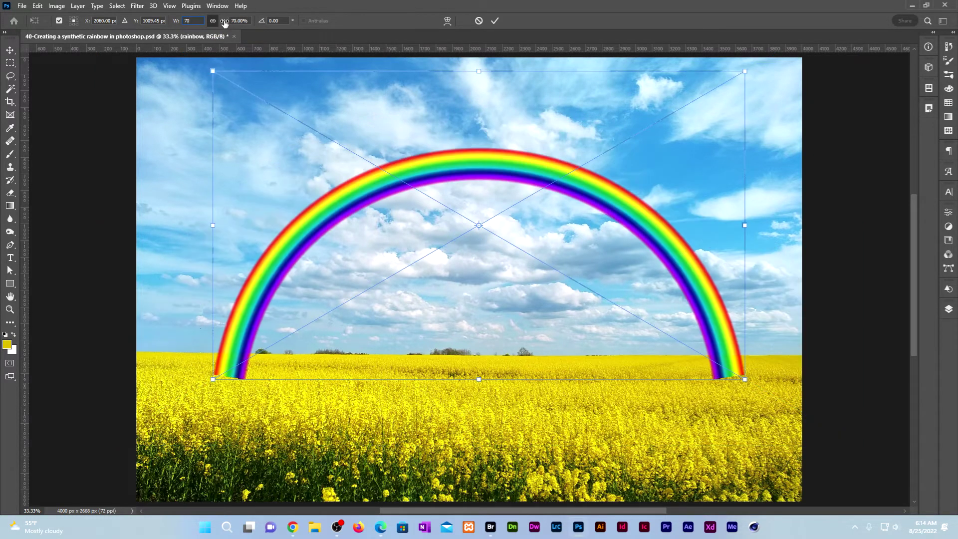
pyautogui.press('Return')
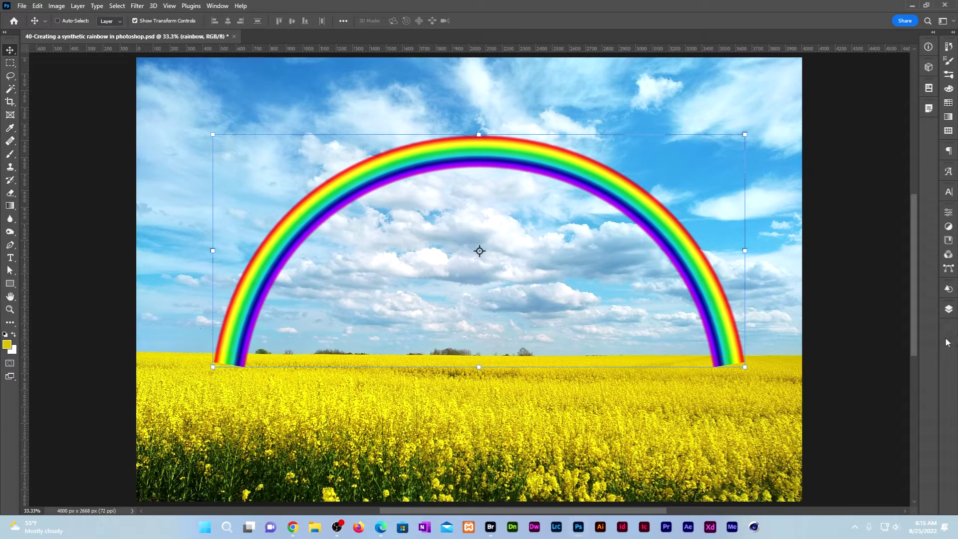
# Hide the rainbow layer and select the yellow field on the Background layer with Color Range, sampling the yellow along the horizon
pyautogui.click(948, 309)
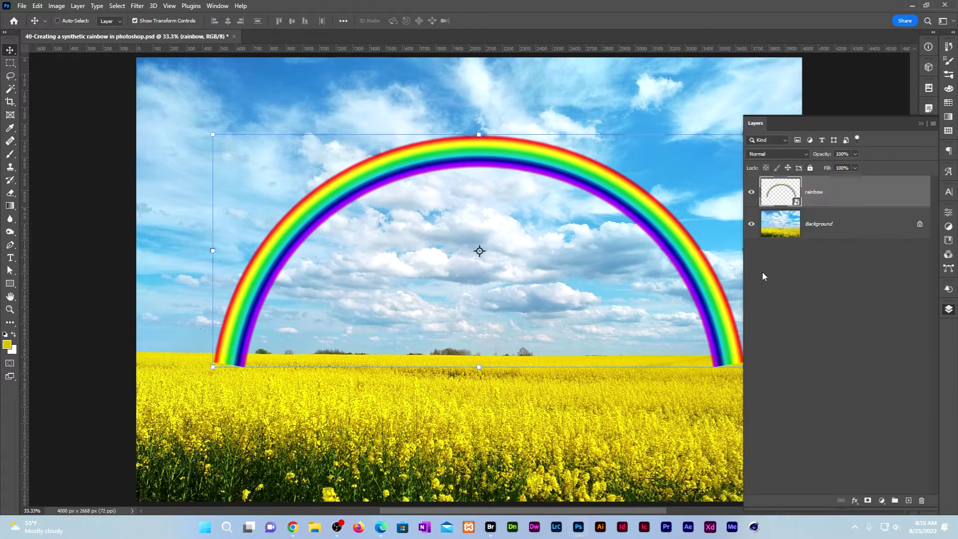
pyautogui.click(751, 193)
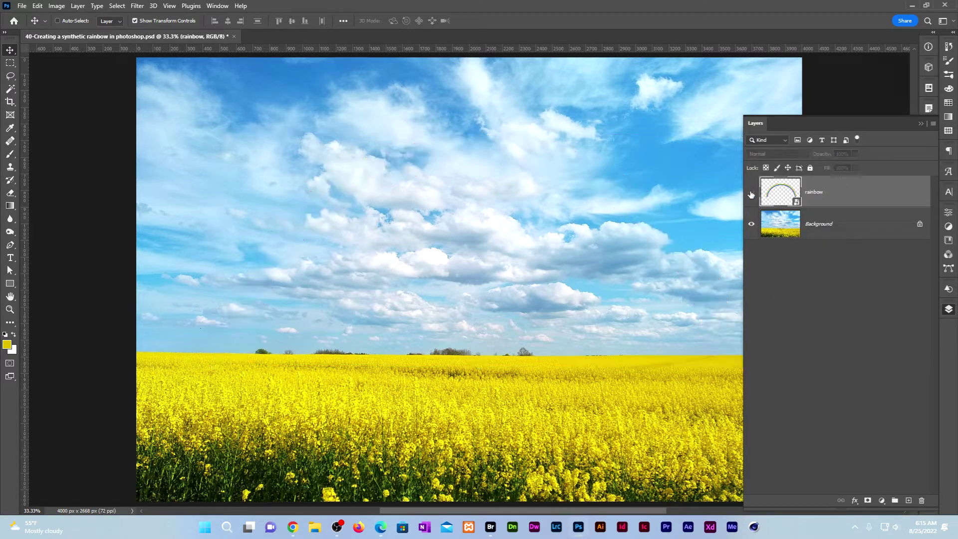
pyautogui.click(836, 232)
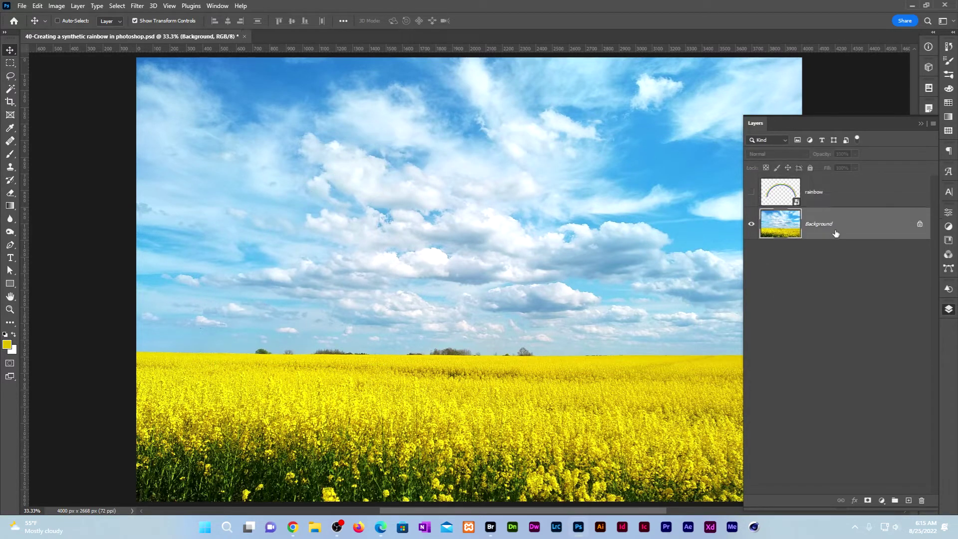
pyautogui.click(117, 6)
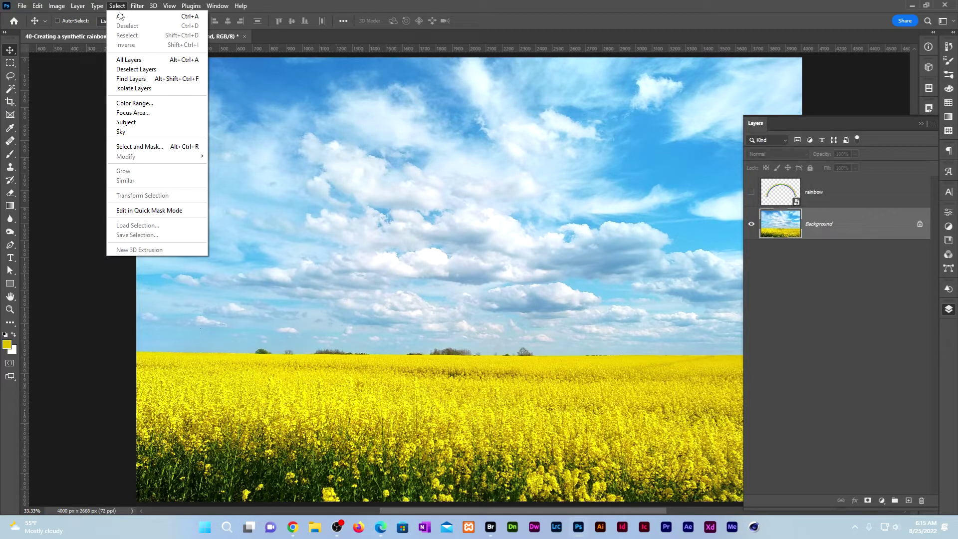
pyautogui.click(134, 103)
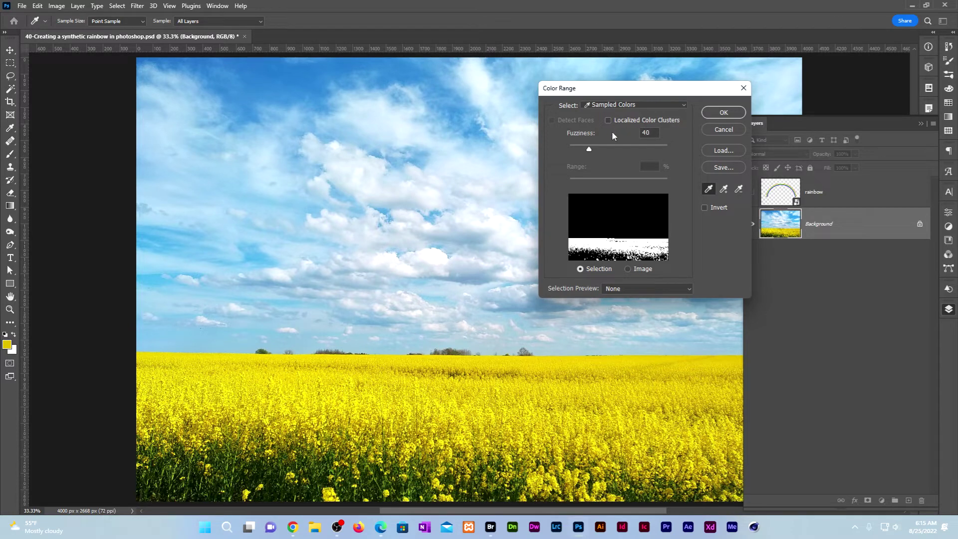
pyautogui.click(216, 353)
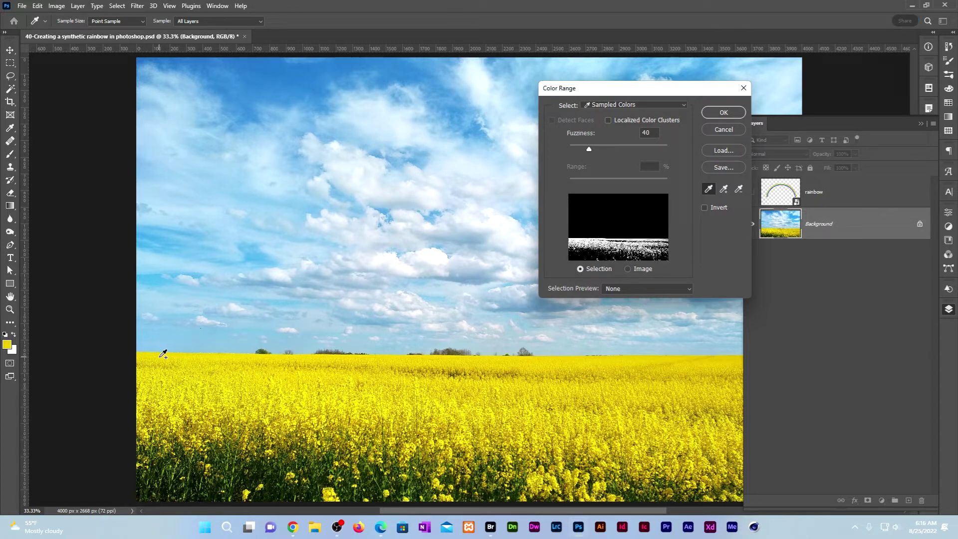
pyautogui.moveTo(163, 354); pyautogui.dragTo(192, 354)
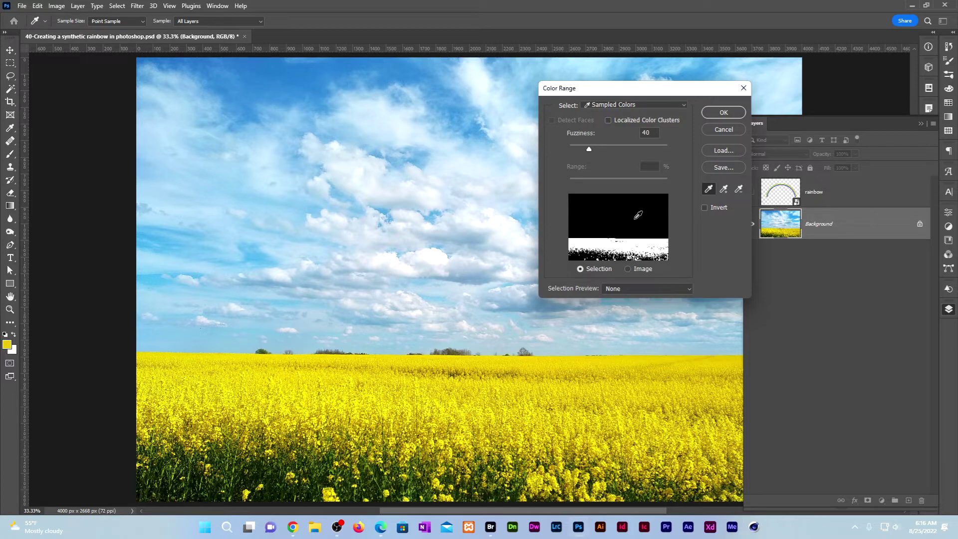
pyautogui.click(716, 112)
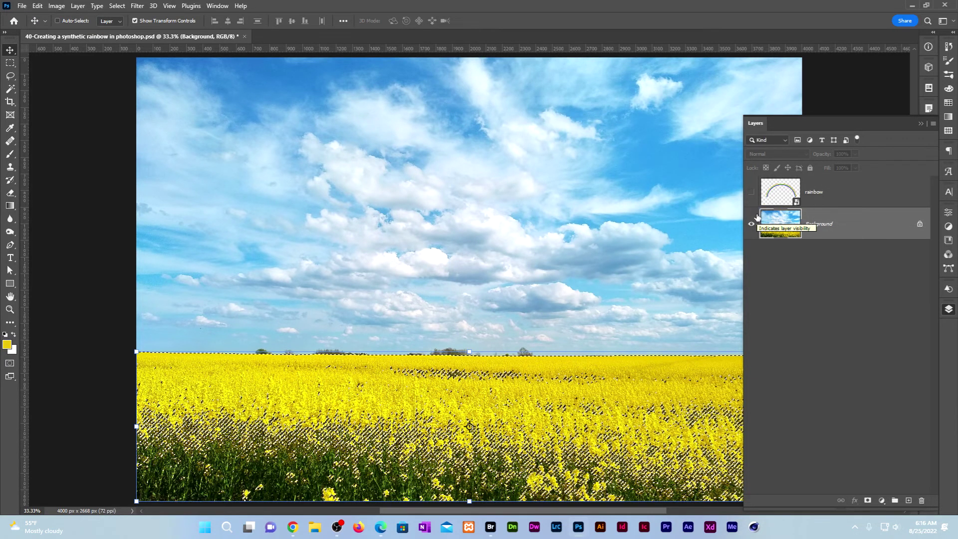
# Show the rainbow layer again and give it an inverted layer mask from the selection, hiding the rainbow over the field
pyautogui.click(751, 192)
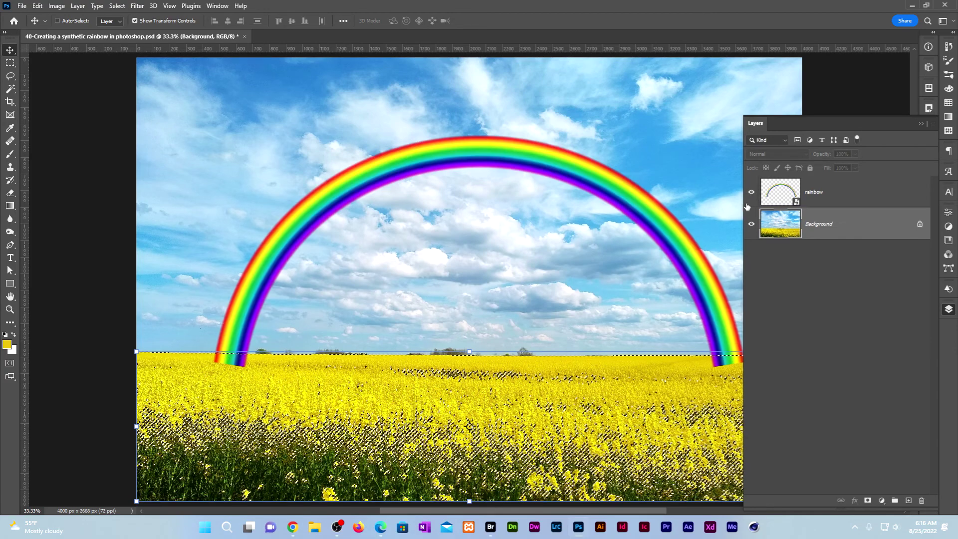
pyautogui.click(832, 191)
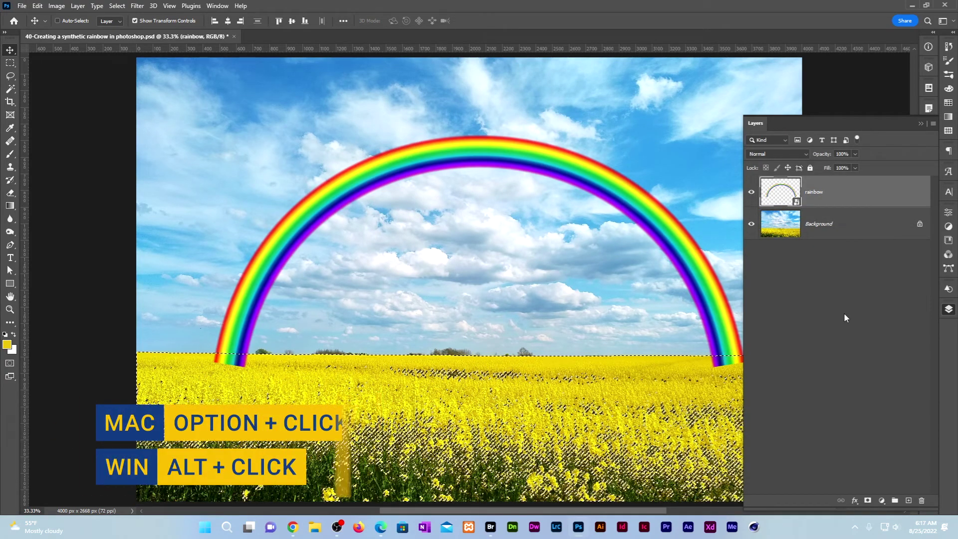
pyautogui.keyDown('alt'); pyautogui.click(867, 500); pyautogui.keyUp('alt')
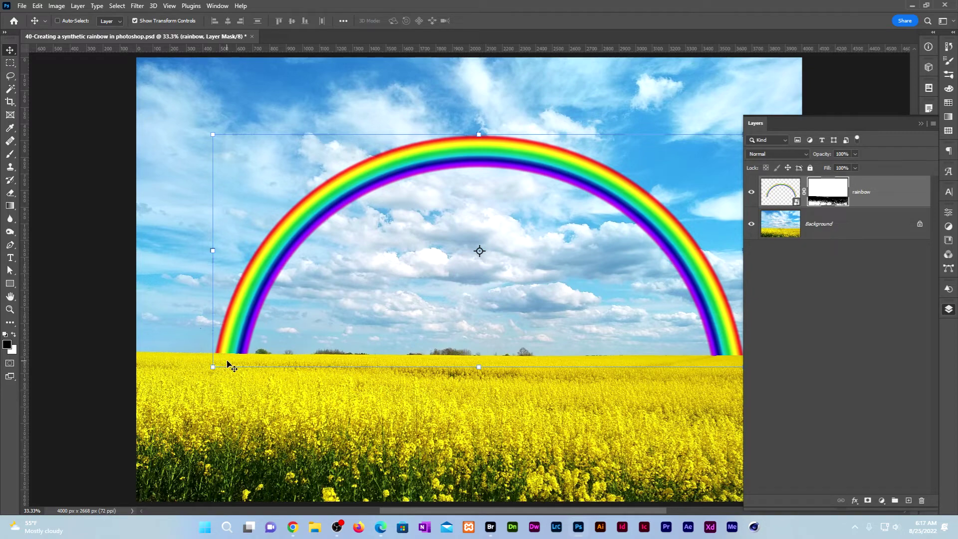
# Soften the edge of the rainbow's layer mask with a Gaussian Blur of 0.7 pixels
pyautogui.scroll(6, 229, 368)
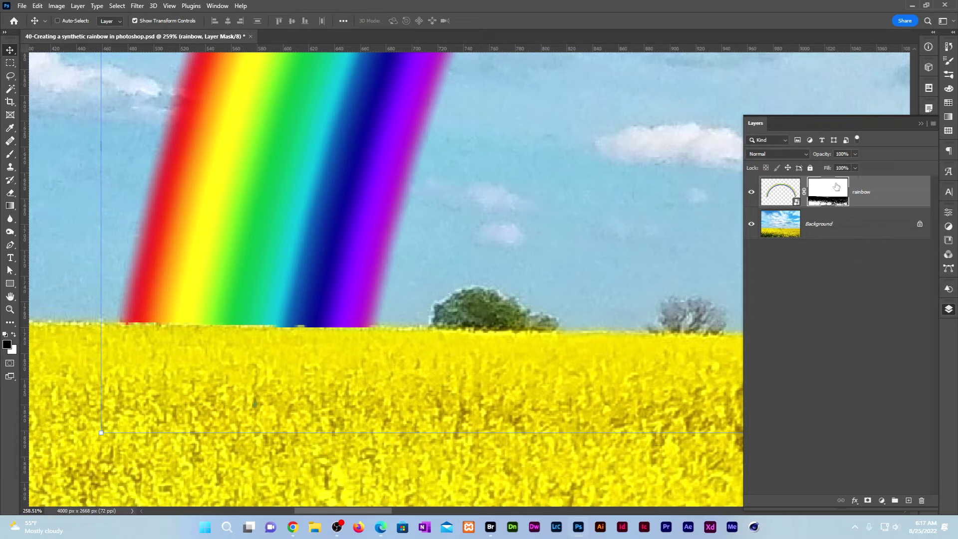
pyautogui.click(138, 6)
pyautogui.moveTo(175, 134)
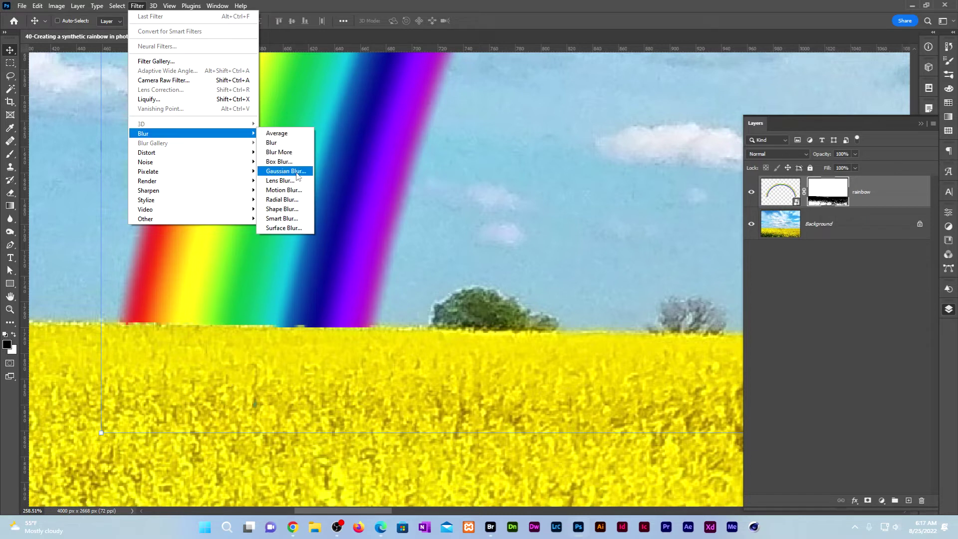
pyautogui.click(286, 172)
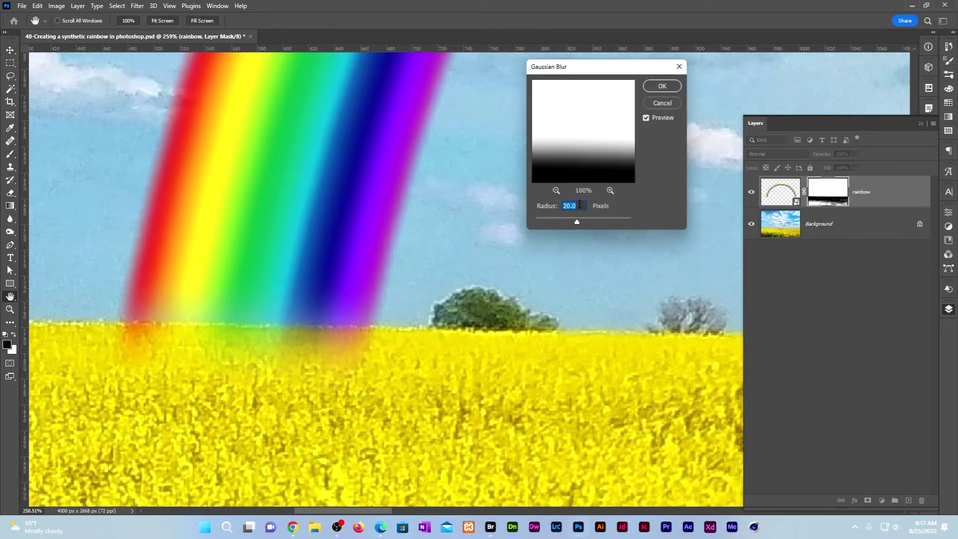
pyautogui.write('0.7')
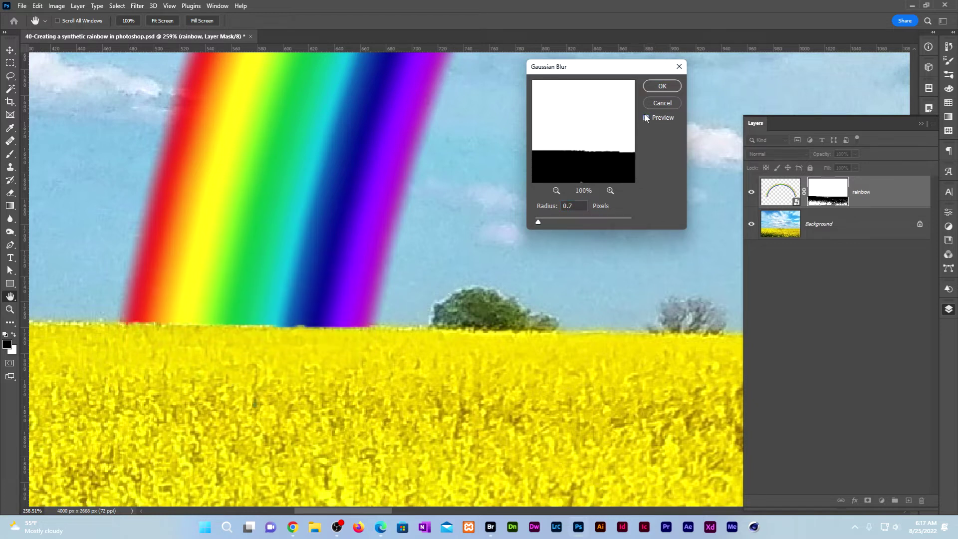
pyautogui.click(663, 86)
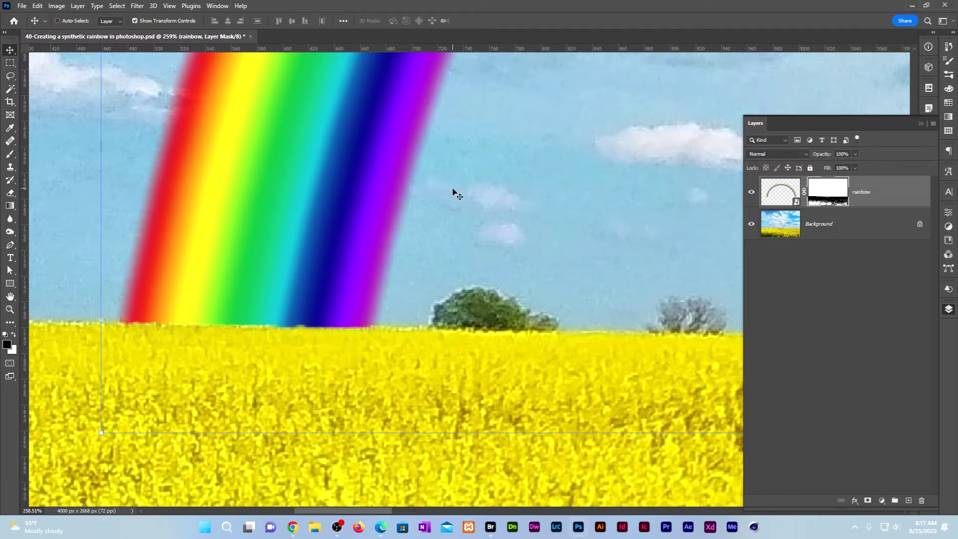
# Apply a Gaussian Blur with a 20-pixel radius to the rainbow smart object itself, not its mask
pyautogui.scroll(-19, 411, 226)
pyautogui.moveTo(577, 171); pyautogui.dragTo(369, 289)
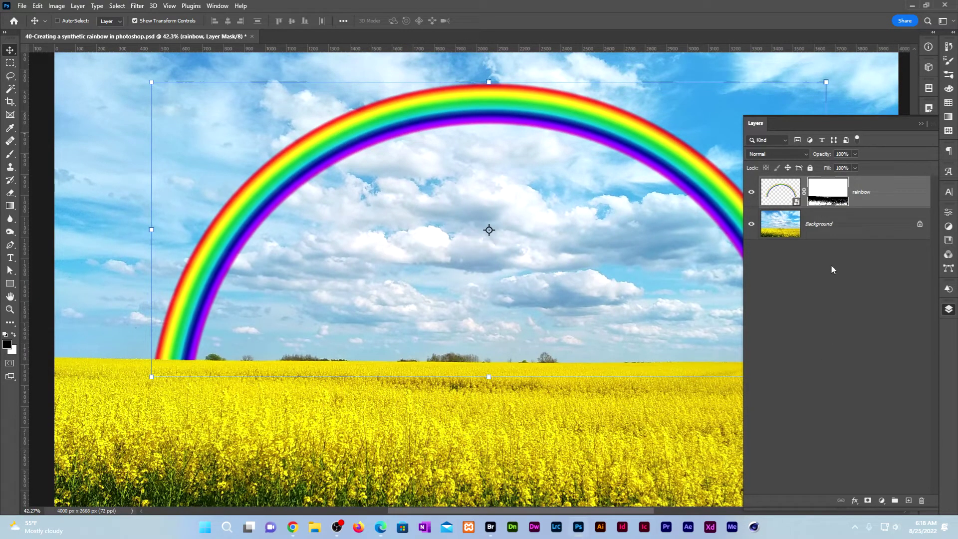
pyautogui.click(778, 194)
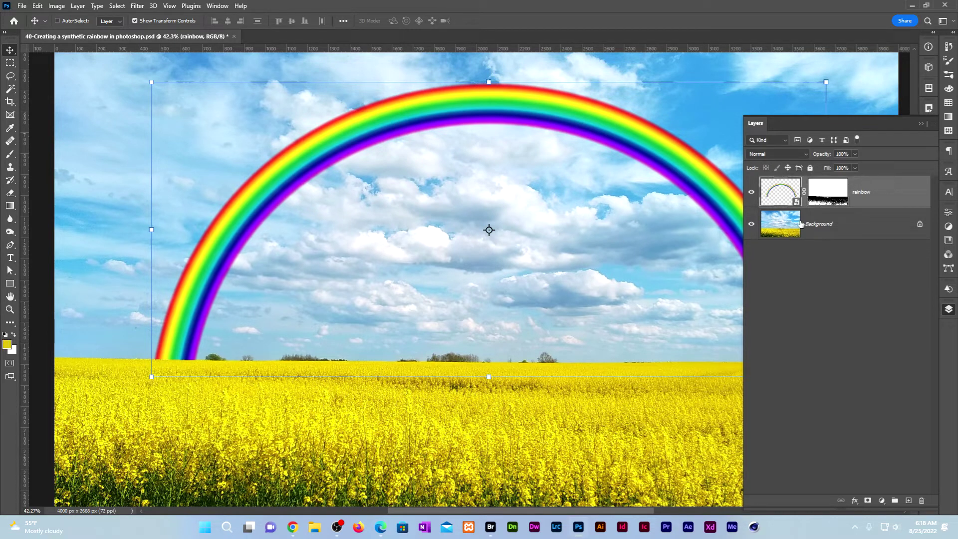
pyautogui.click(138, 6)
pyautogui.moveTo(164, 133)
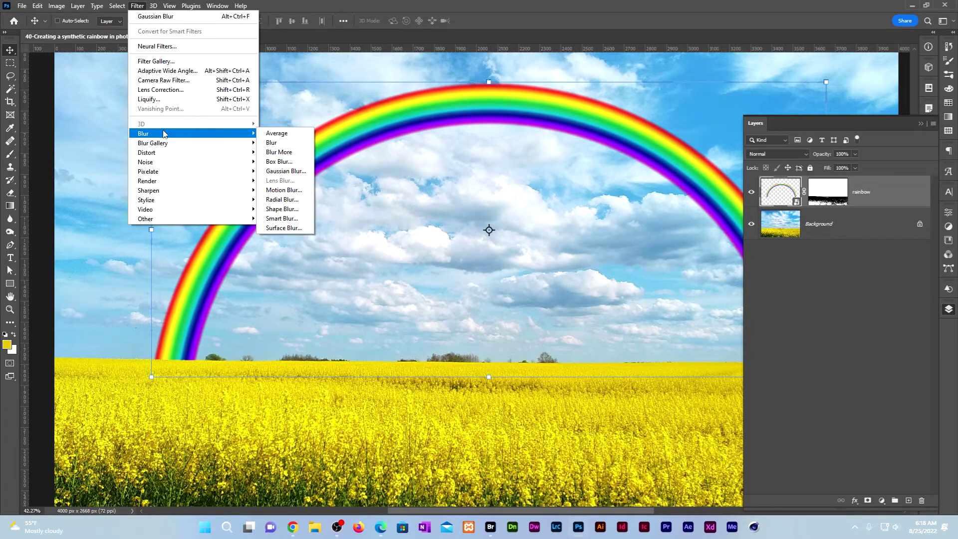
pyautogui.click(297, 172)
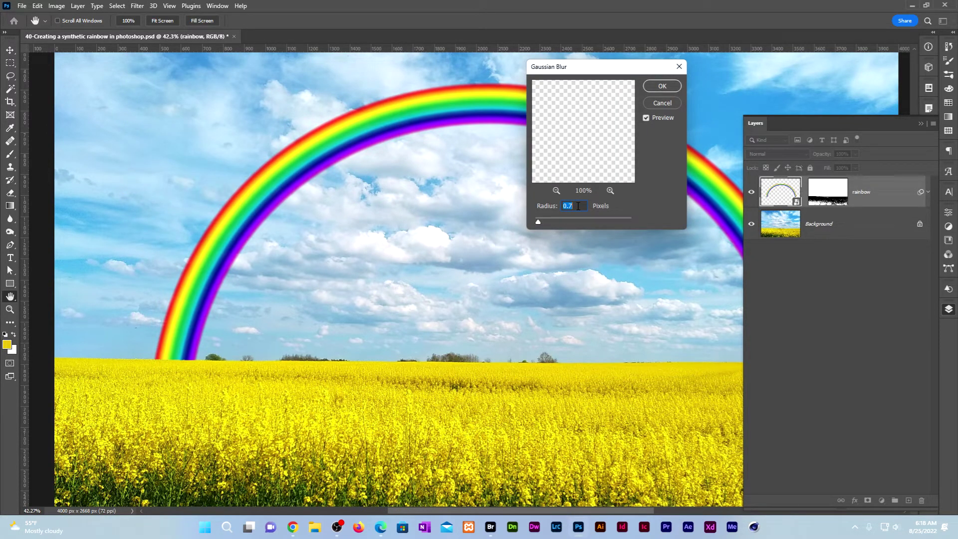
pyautogui.write('20')
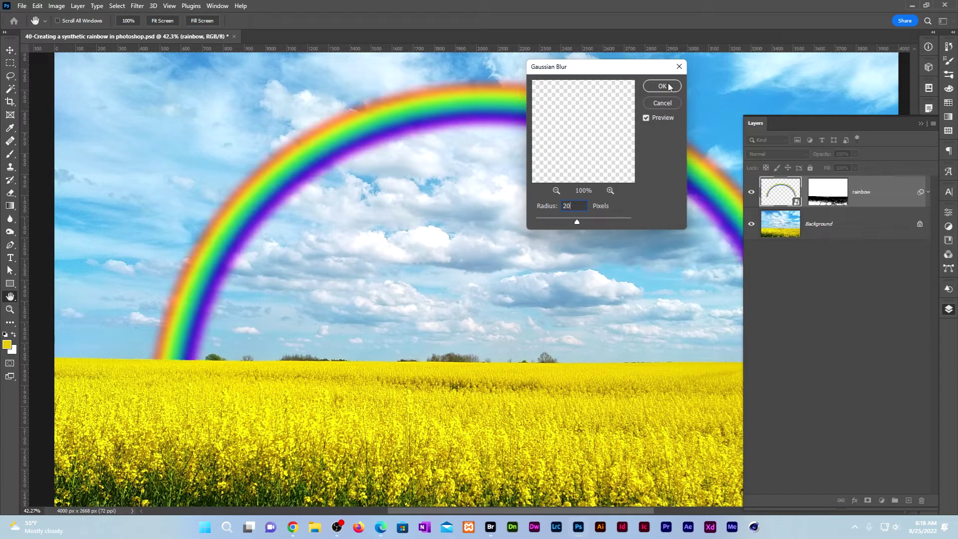
pyautogui.click(662, 86)
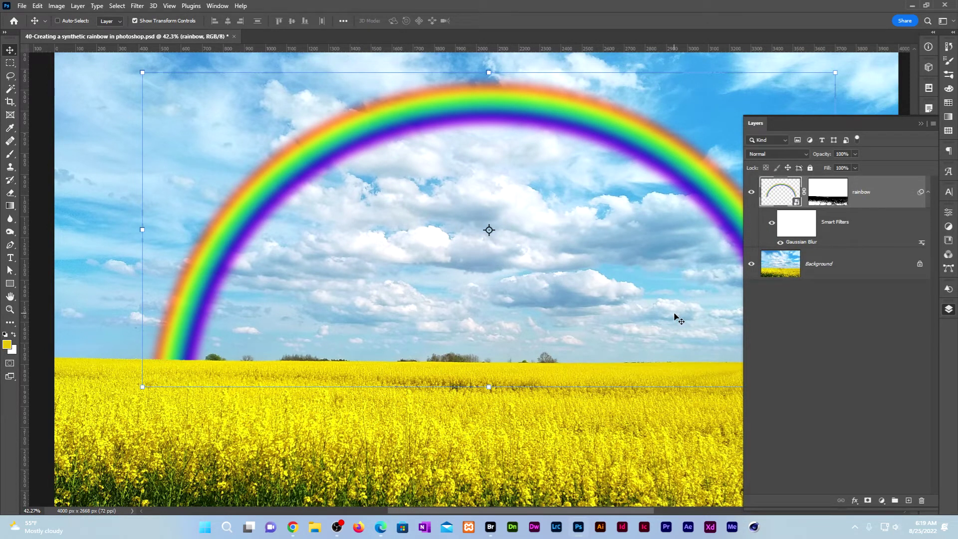
# Set the rainbow layer to Linear Light blending with 30% fill and display the finished picture in full-screen mode
pyautogui.click(806, 154)
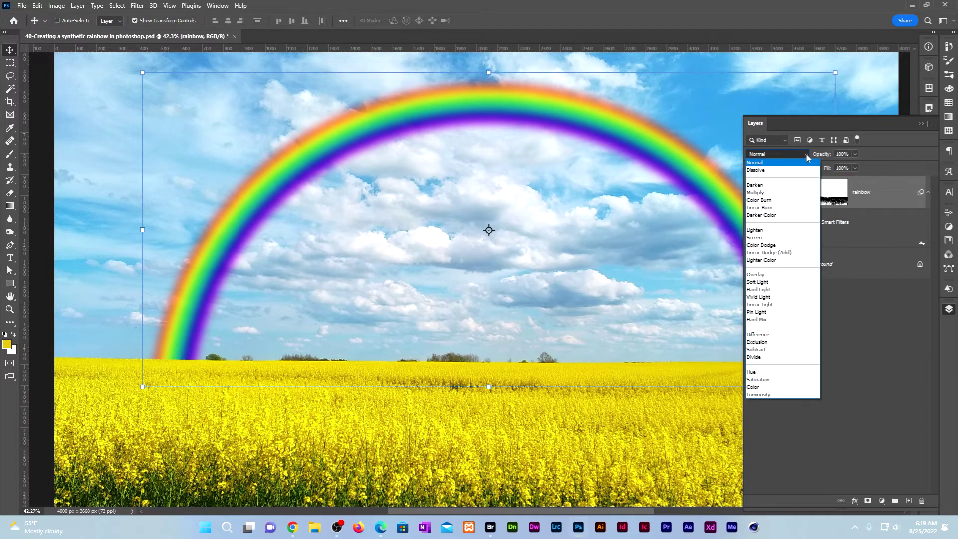
pyautogui.click(763, 305)
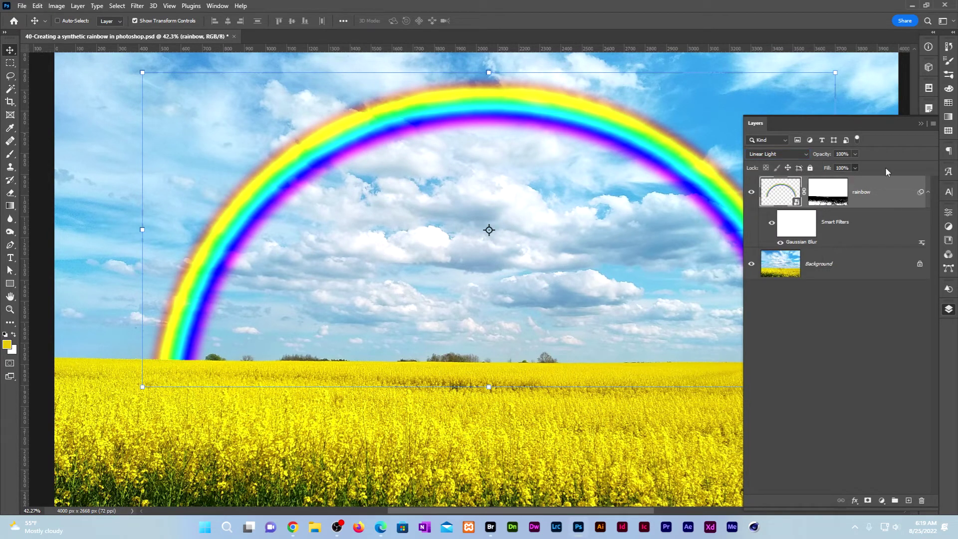
pyautogui.click(849, 166)
pyautogui.write('30')
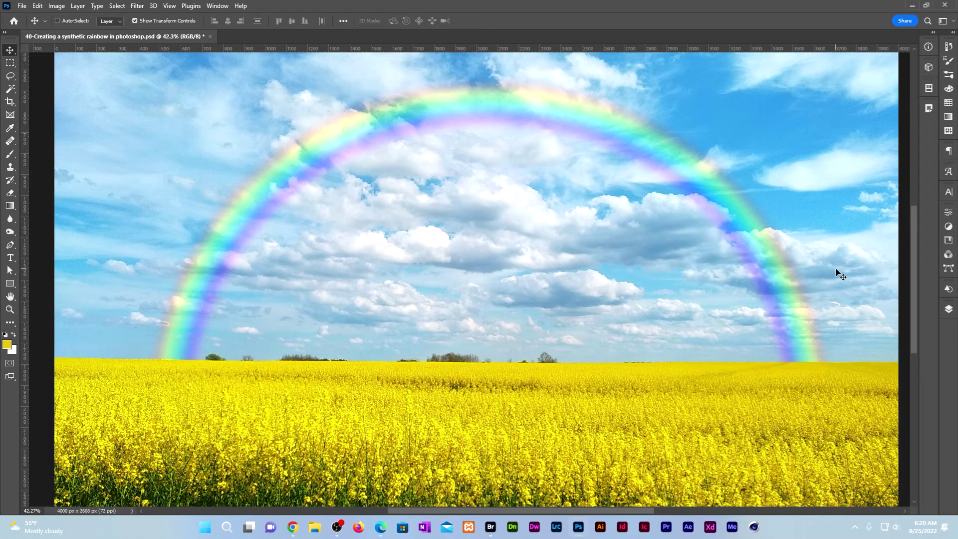
pyautogui.press('f')
pyautogui.press('f')
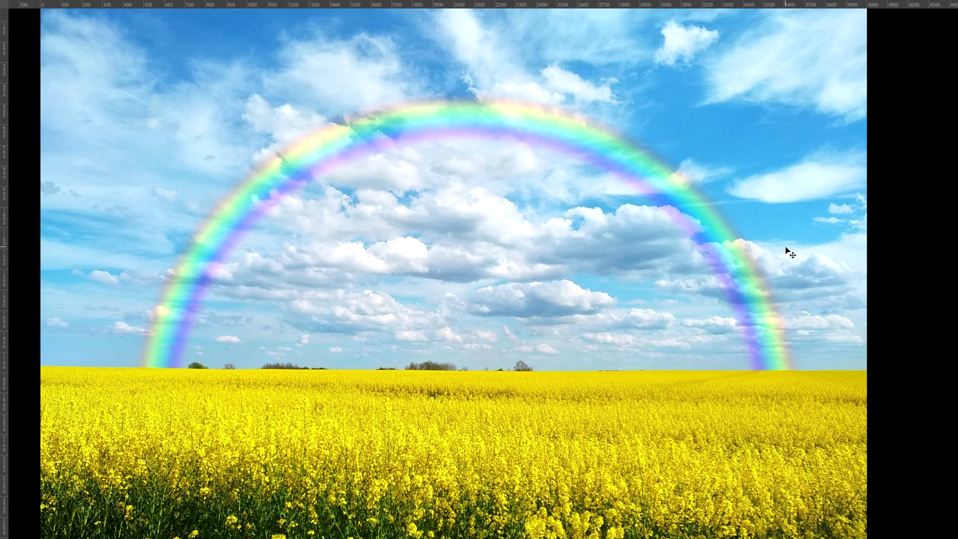